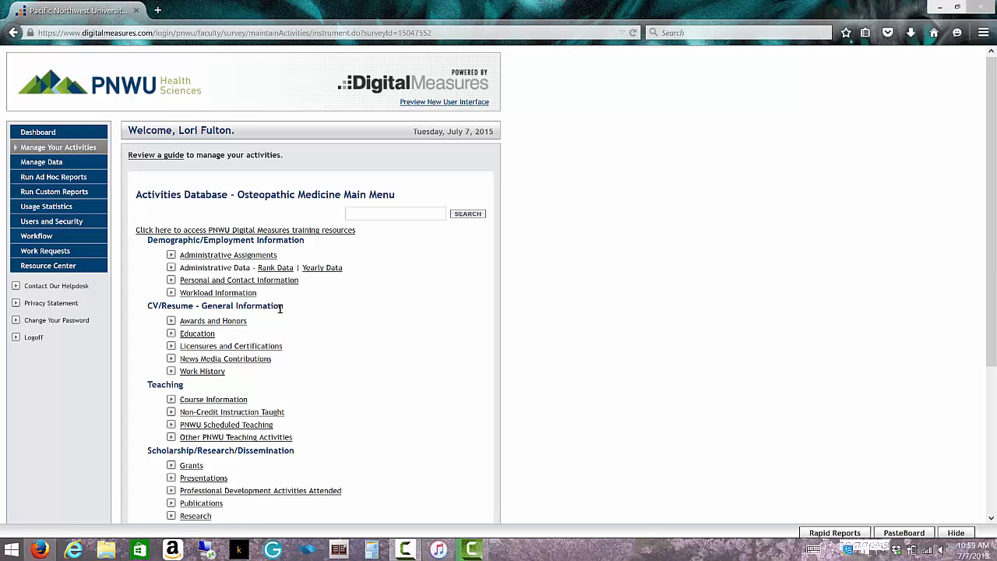
Start a new record in Licensures and Certifications and view the available Scope options
left_click(268, 351)
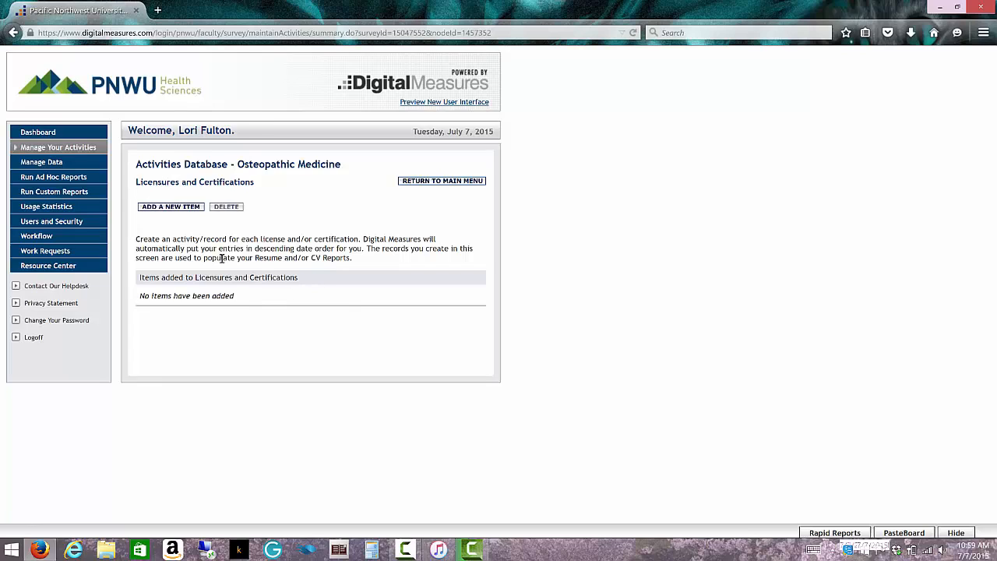
left_click(198, 206)
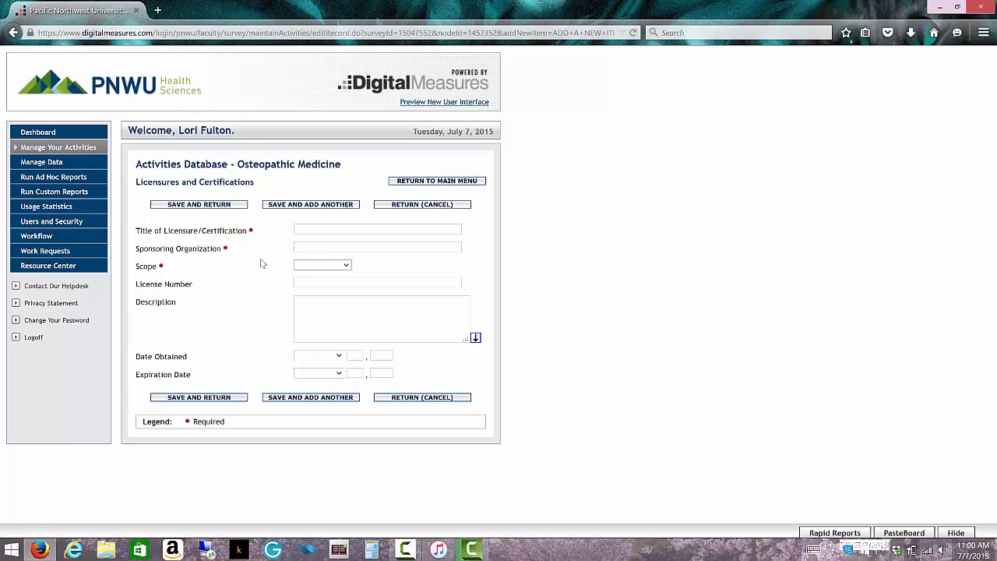
left_click(348, 266)
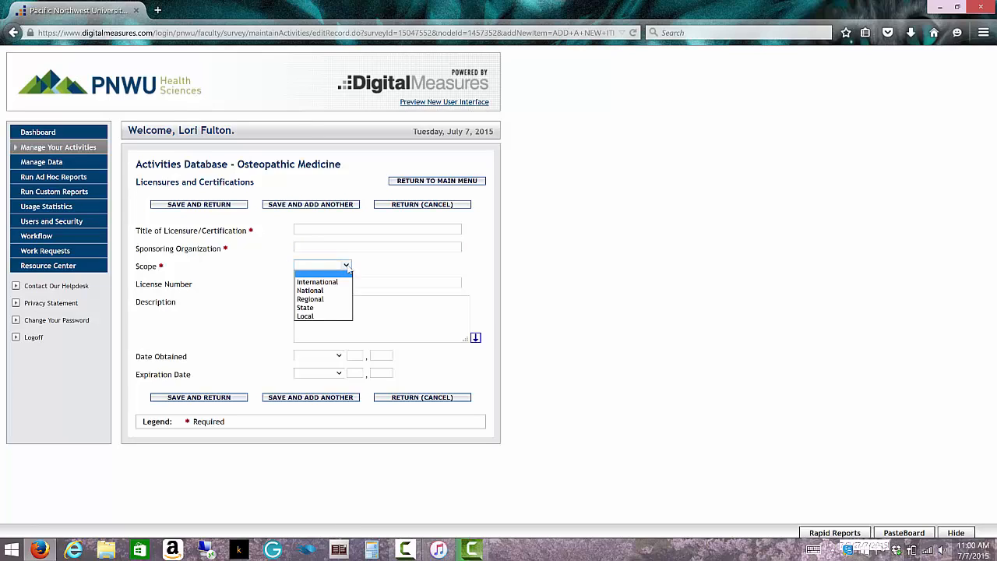
left_click(369, 272)
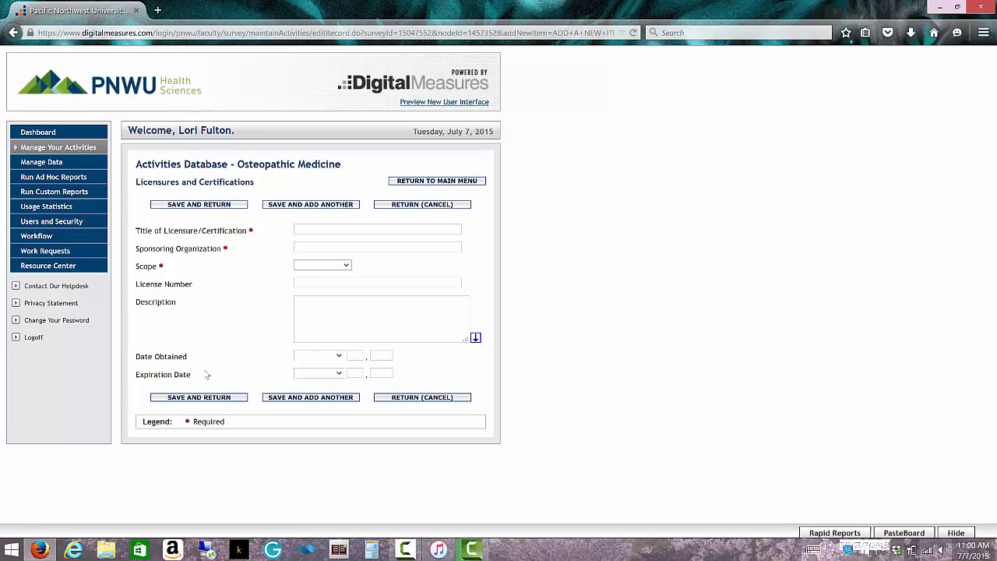
Enter MOS Certification as the licensure title and Microsoft as the sponsoring organization
left_click(314, 231)
type("MOS ")
type("Certification")
type("oft")
key("Tab")
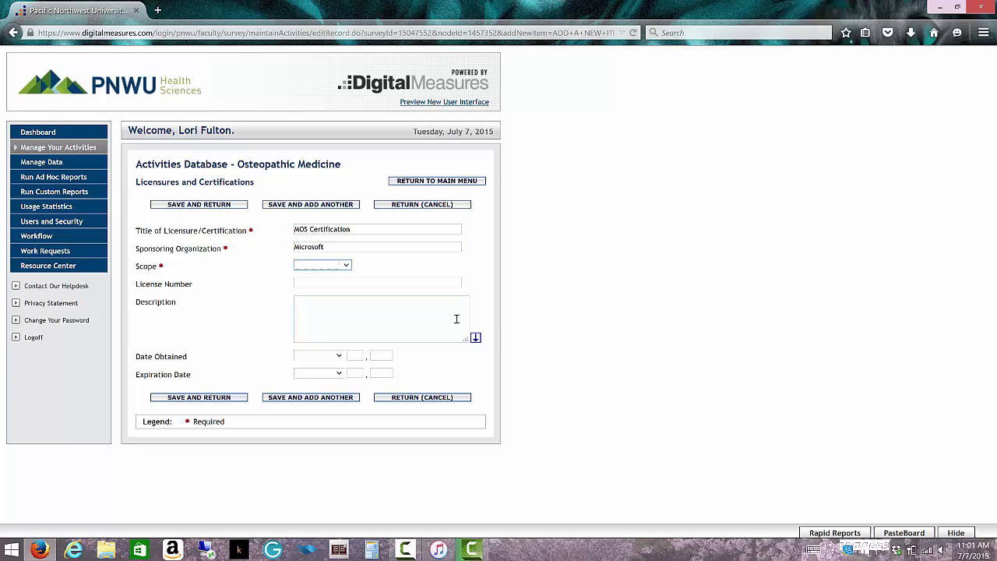
Set the scope to International and the date obtained to June 2015, leave the description blank, and save the record
left_click(352, 267)
left_click(345, 282)
left_click(369, 314)
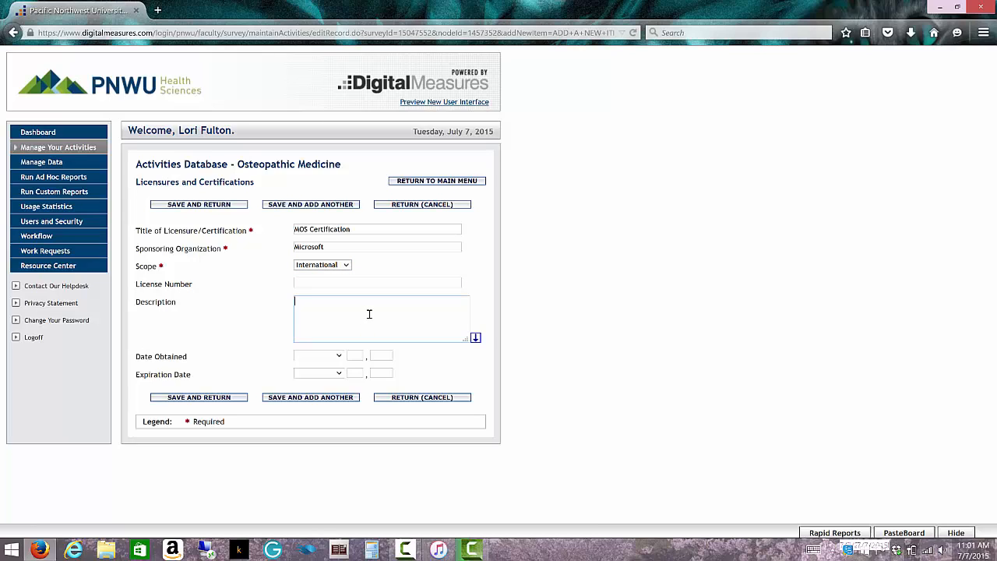
left_click(339, 357)
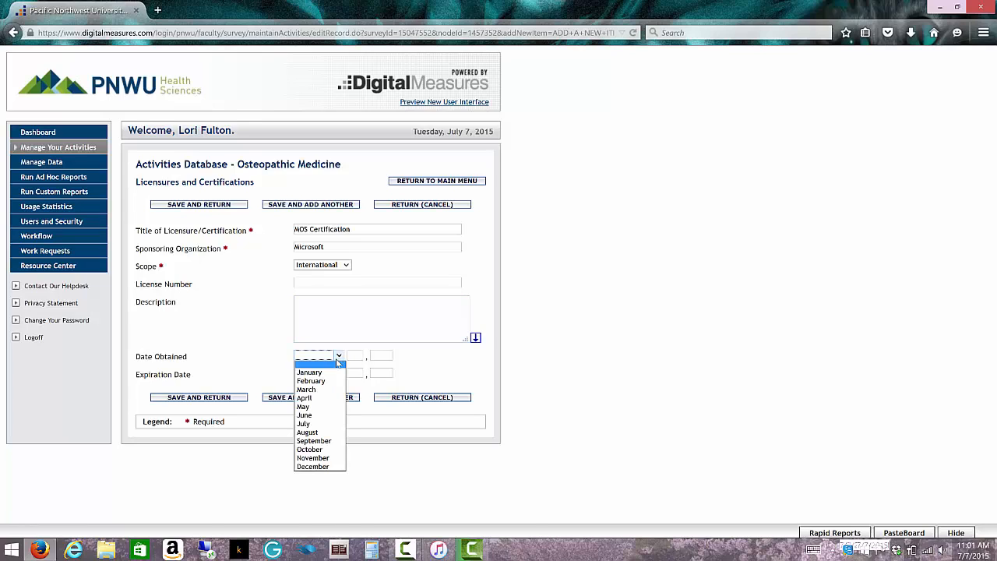
left_click(307, 415)
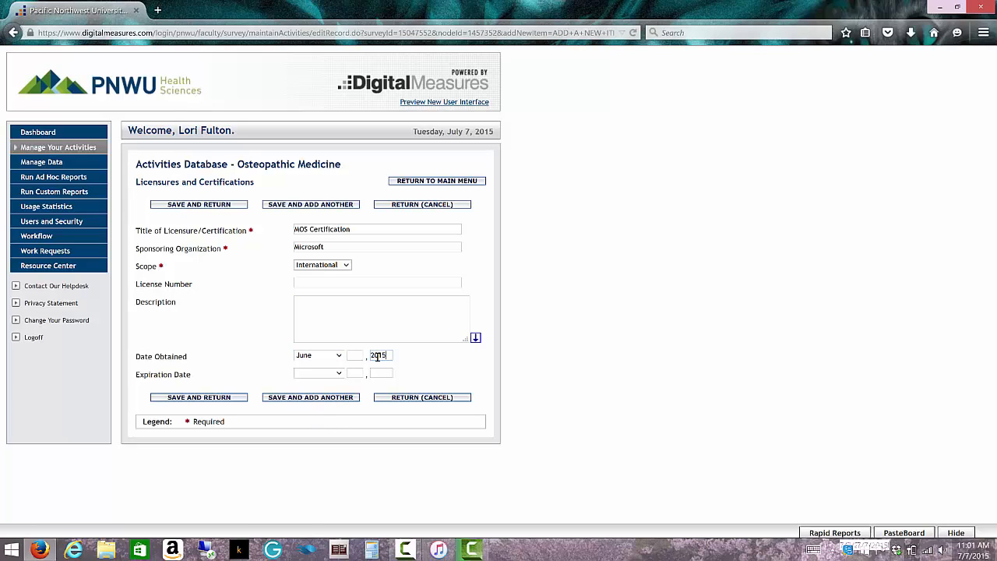
left_click(199, 399)
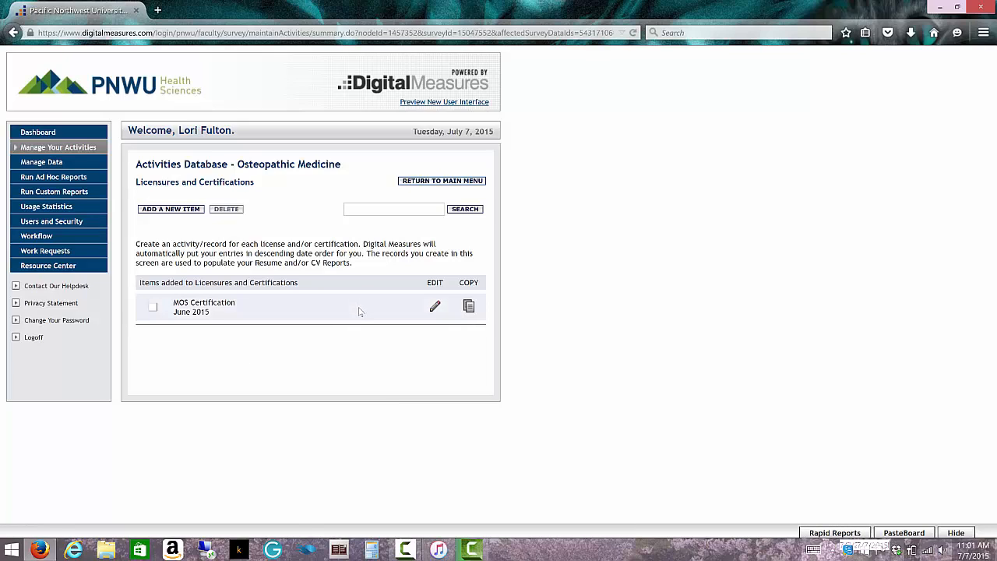
Copy the MOS Certification record and retitle the copy Advanced Excel Certification
left_click(469, 307)
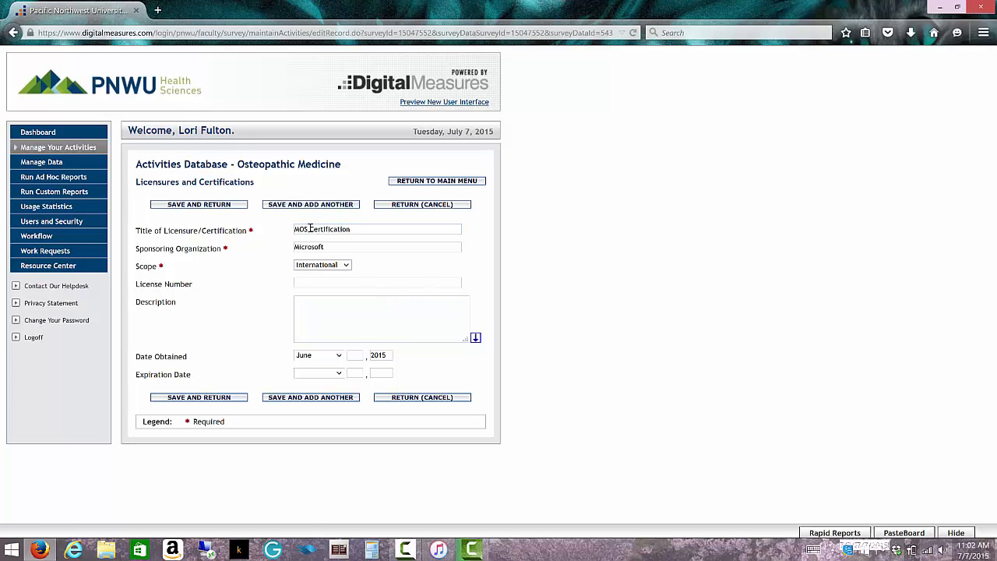
left_click_drag(308, 229, 269, 233)
type("Advance E")
key("BackSpace")
key("BackSpace")
type("d Excel")
Set the copied record's month obtained to March and save it, returning to the list
left_click(339, 355)
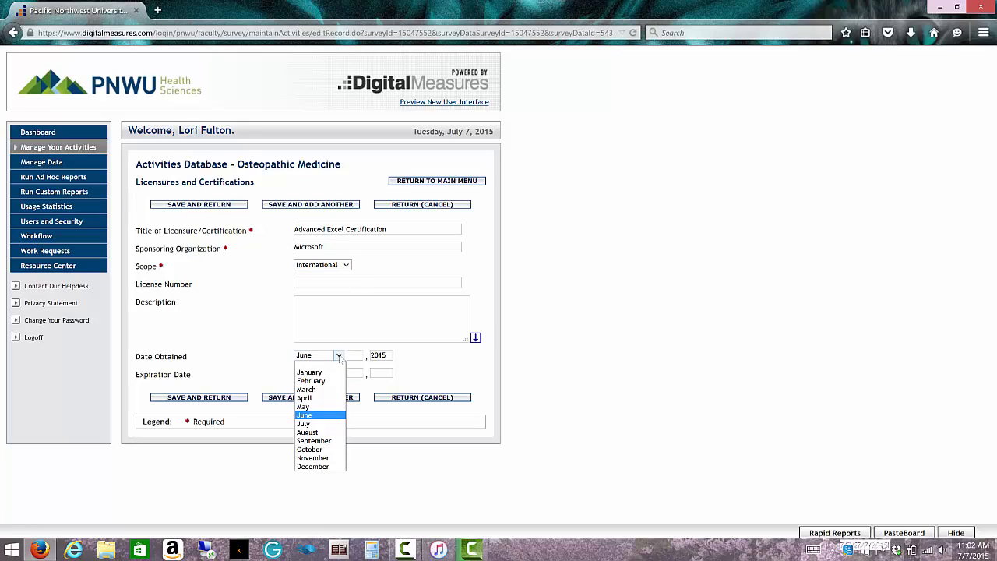
left_click(308, 389)
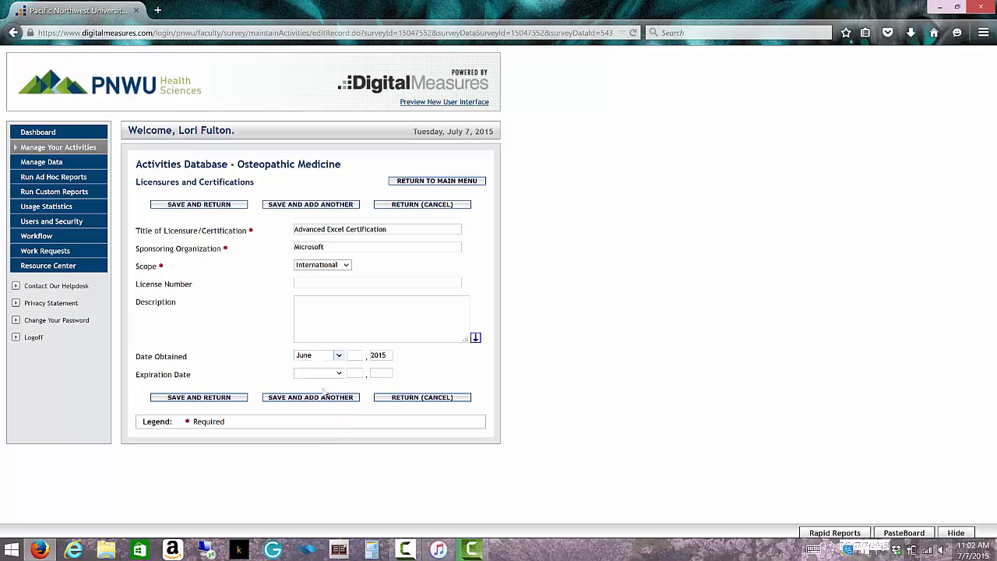
left_click(222, 399)
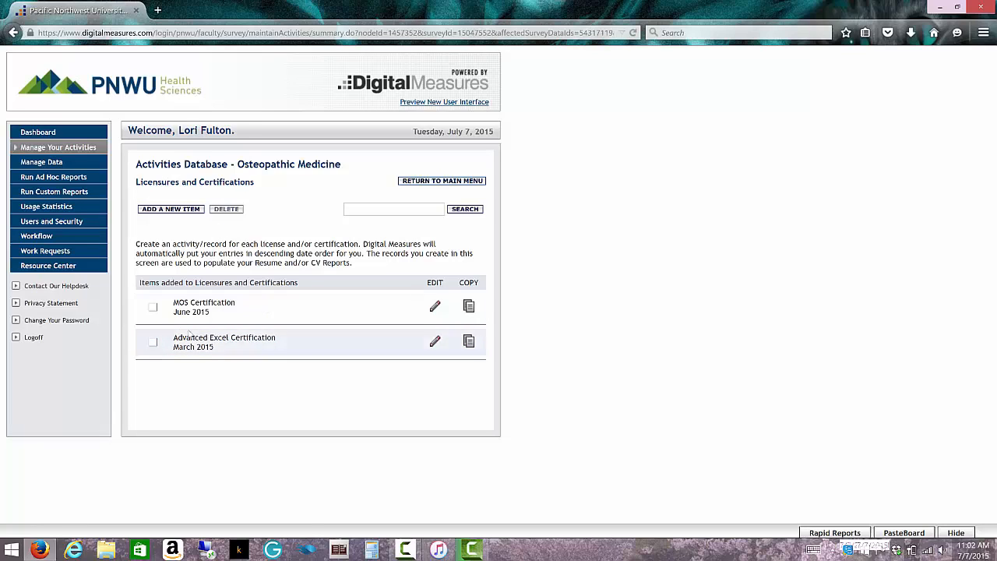
Delete the Advanced Excel Certification record from the list
left_click(153, 342)
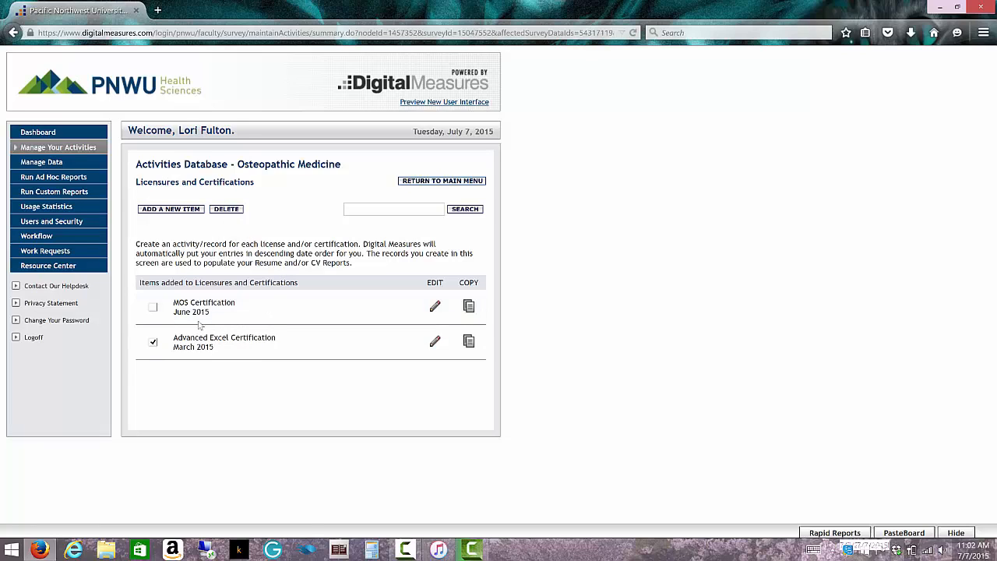
left_click(153, 307)
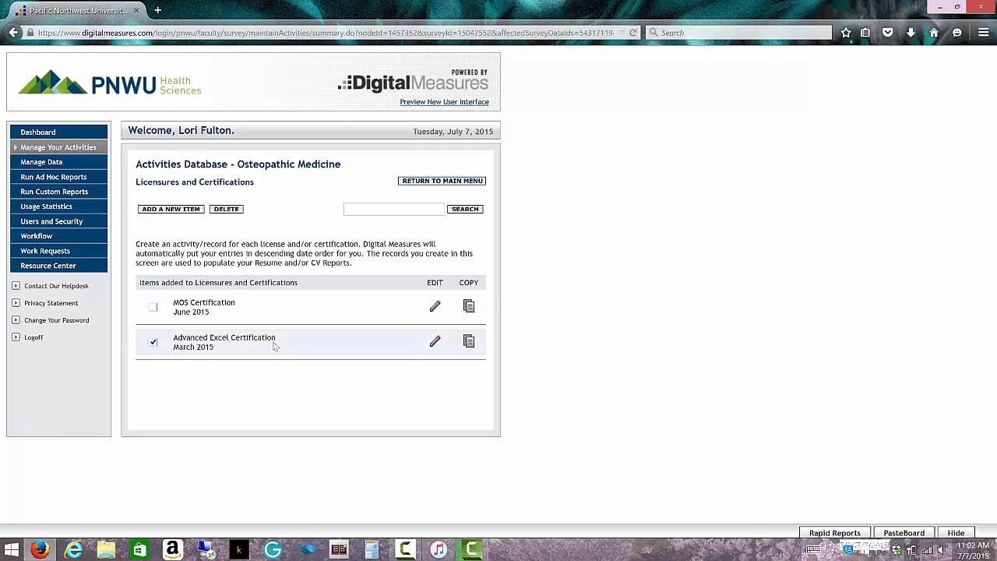
left_click(225, 209)
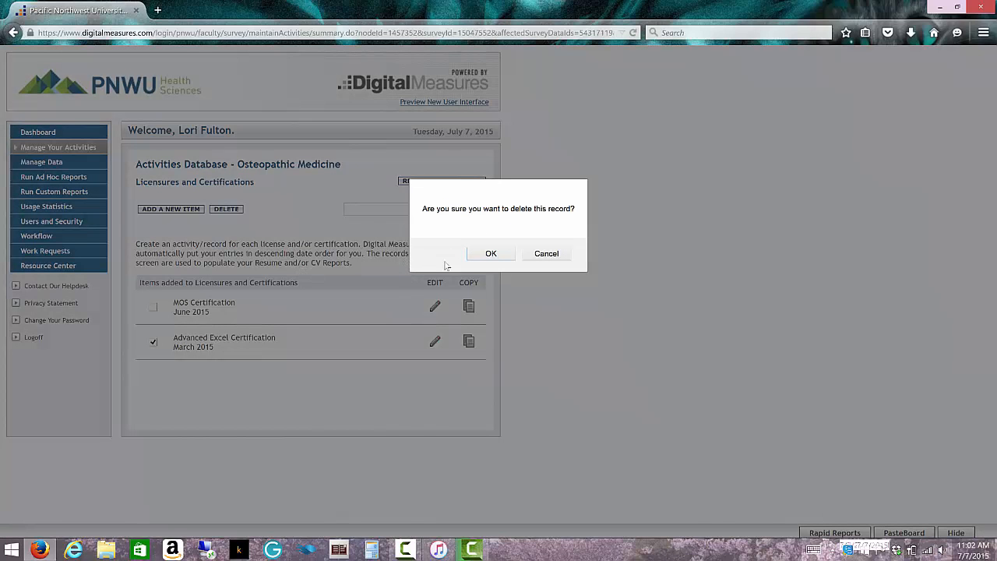
left_click(491, 253)
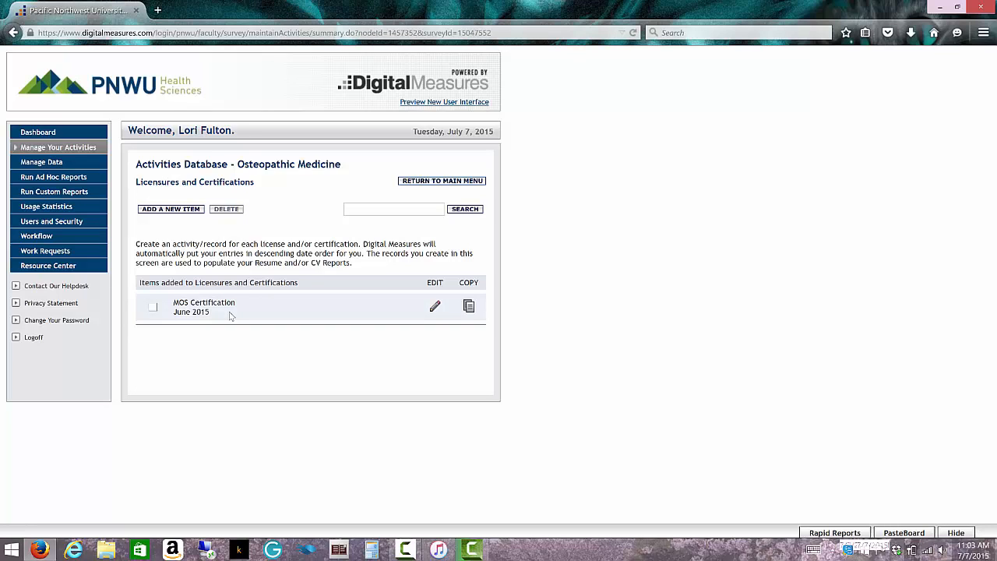
Edit the MOS Certification record to set the year obtained to 2012 and the expiration date to May 2014, and save it
left_click(436, 308)
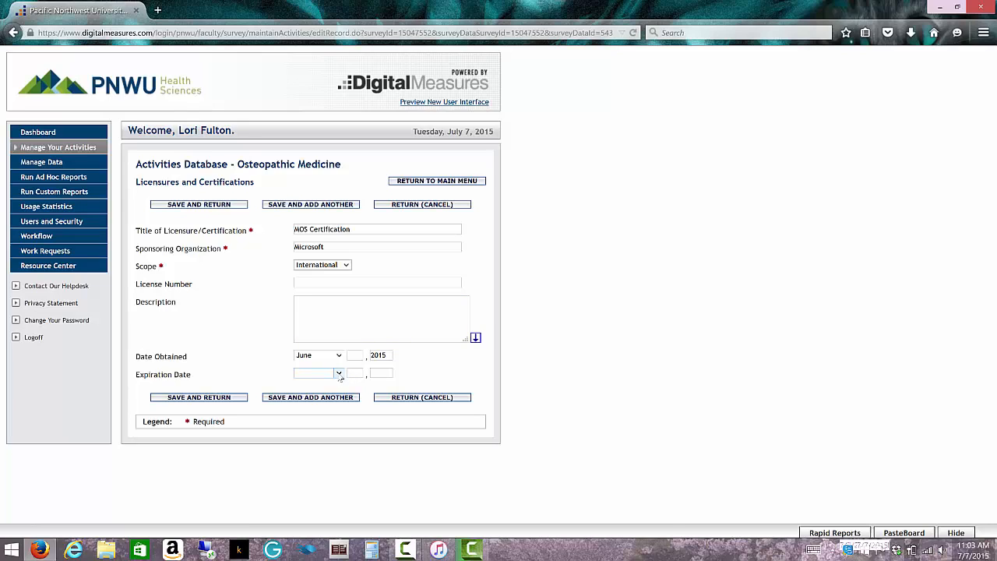
left_click(339, 374)
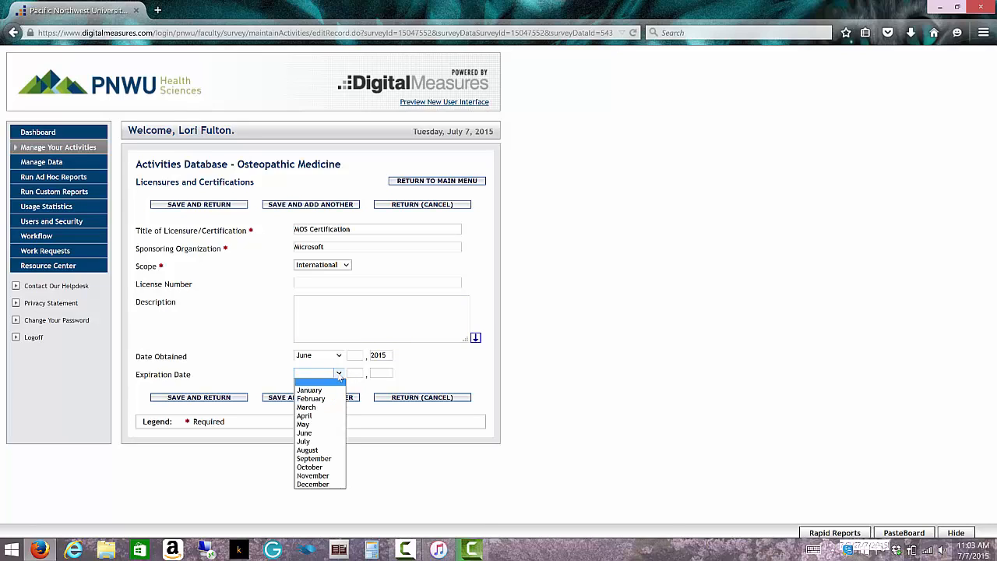
left_click(323, 427)
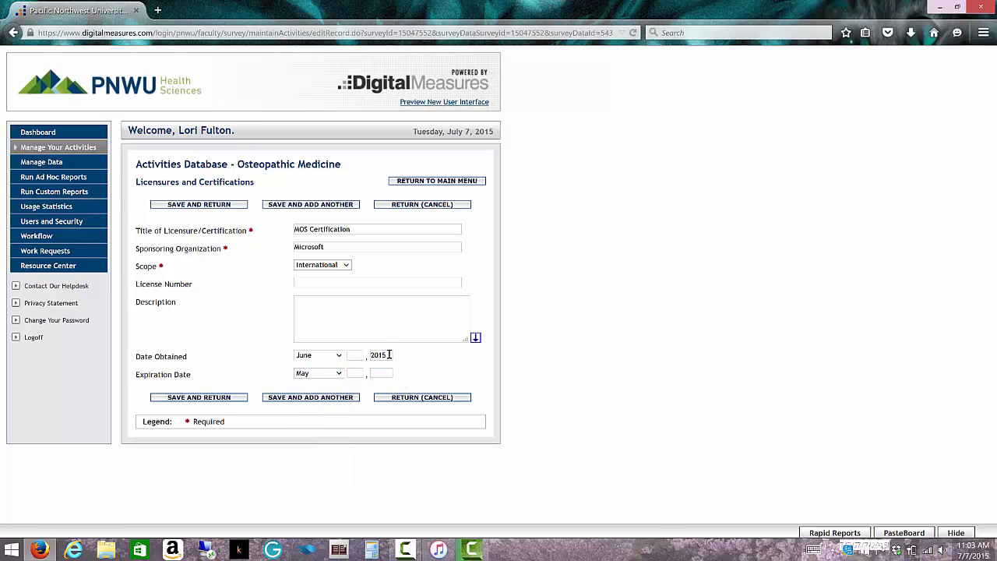
left_click_drag(390, 355, 366, 356)
type("2012")
left_click(382, 373)
type("2014")
left_click(194, 397)
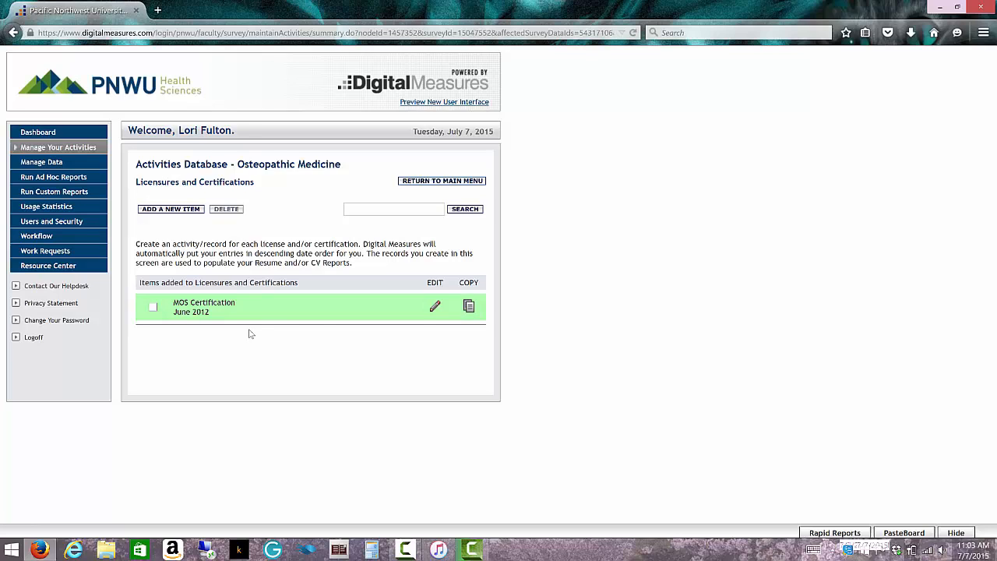
Set the MOS Certification record's expiration year to 2017 and save the change
left_click(436, 309)
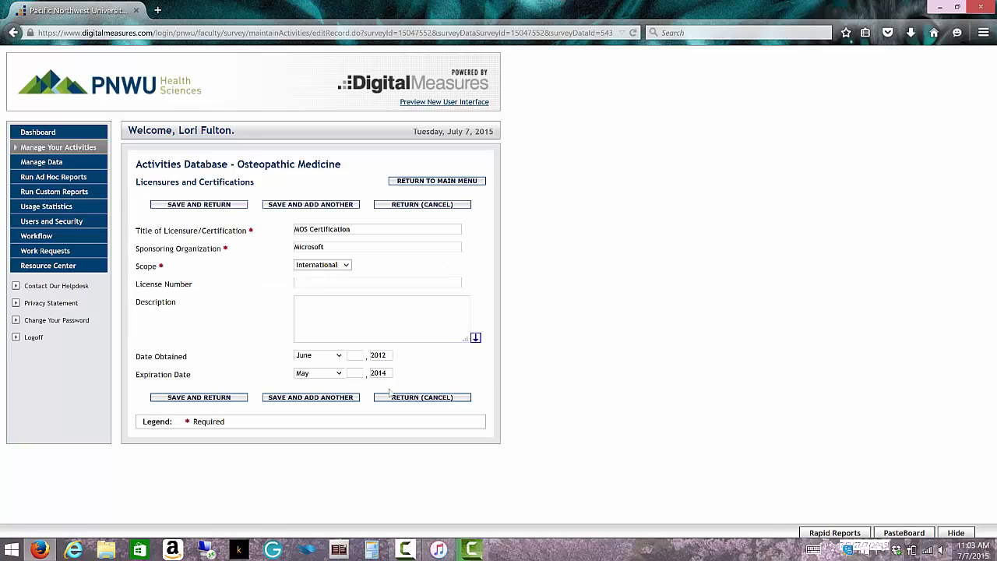
left_click_drag(389, 373, 361, 372)
type("2017")
left_click(217, 400)
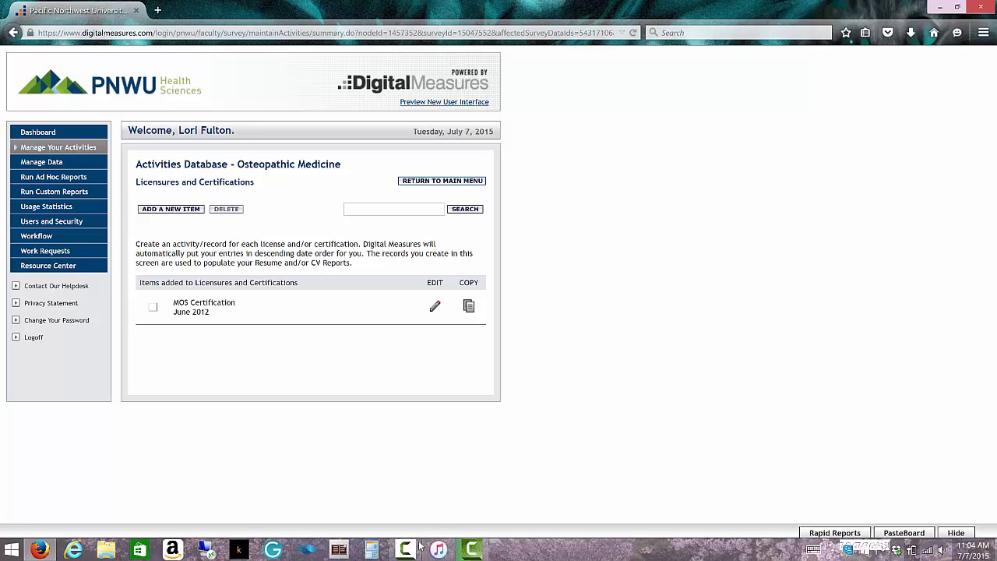
mouse_move(409, 551)
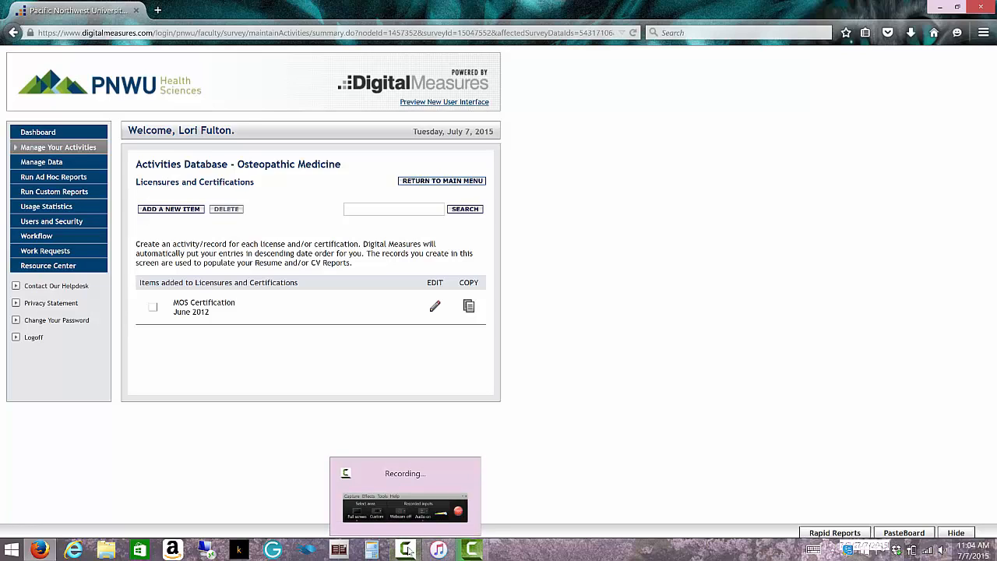
left_click(409, 551)
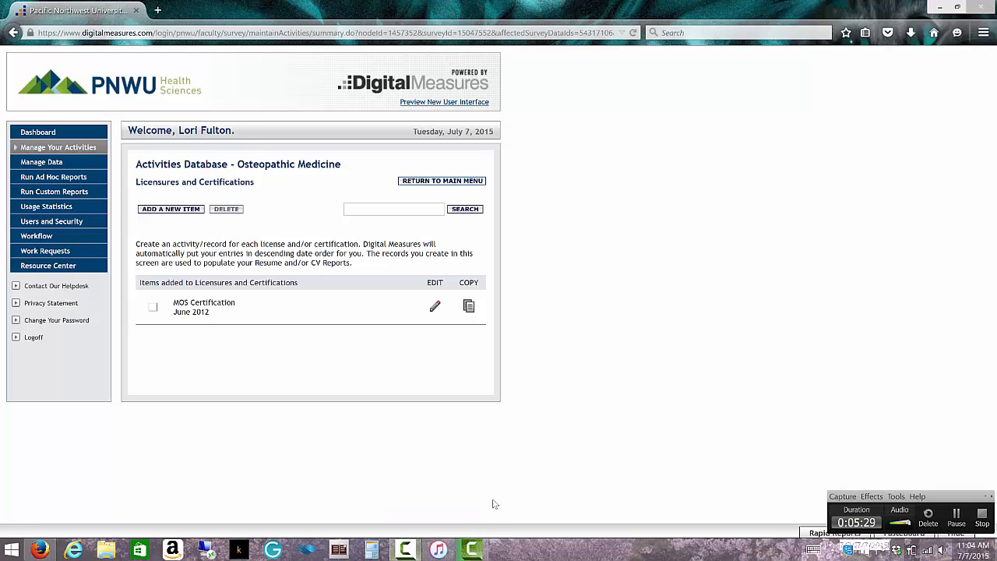